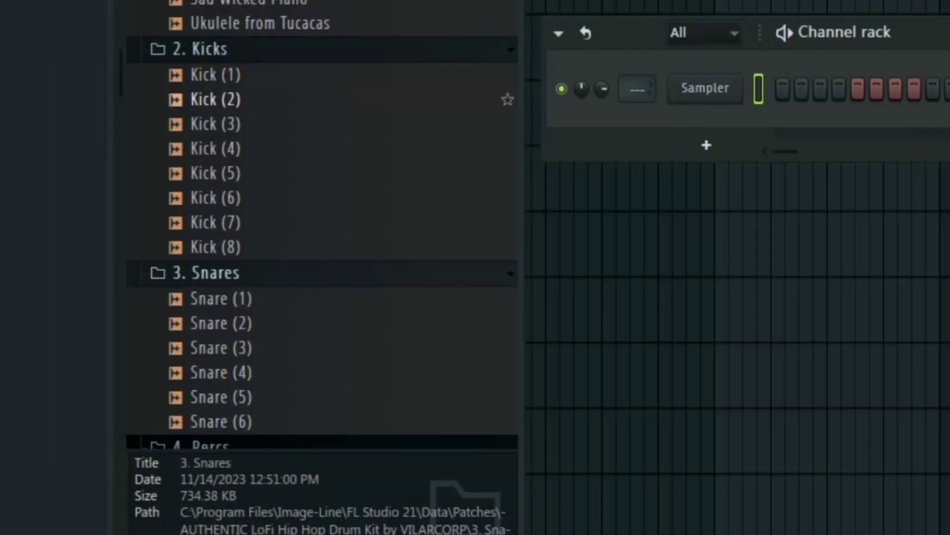
Load the Kick (2) sample from the Browser into a new Channel rack channel.
right_click(228, 100)
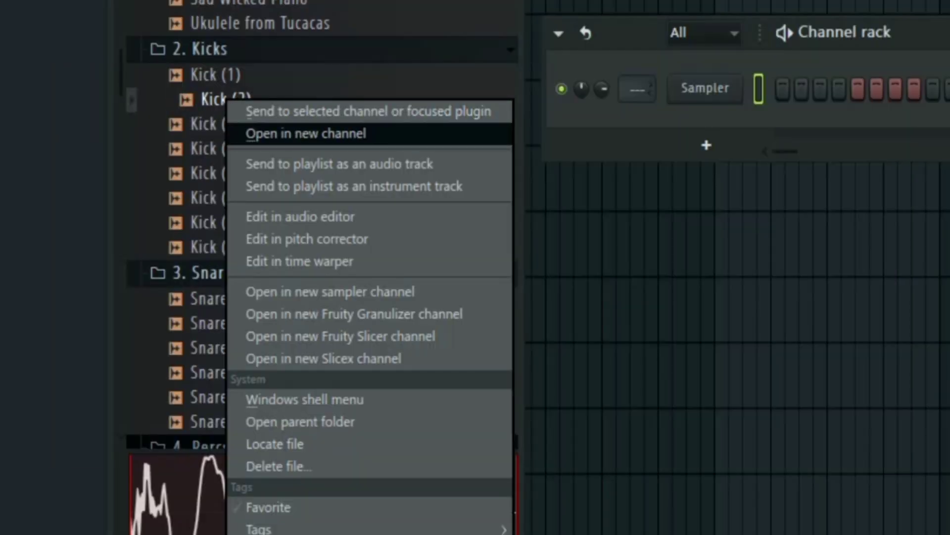
left_click(306, 133)
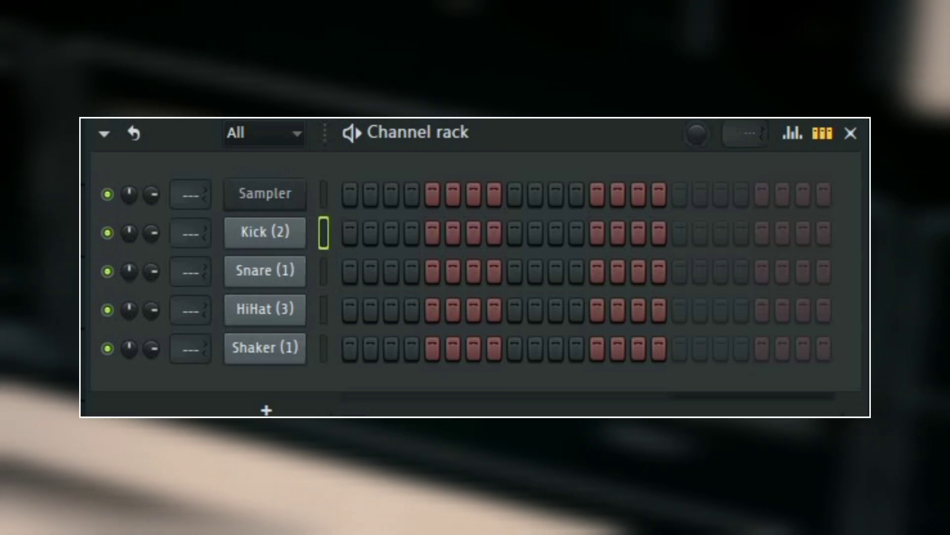
Program the drum loop: first kick step, two snare hits, a hi-hat on step 13, alternating shaker steps.
left_click(350, 232)
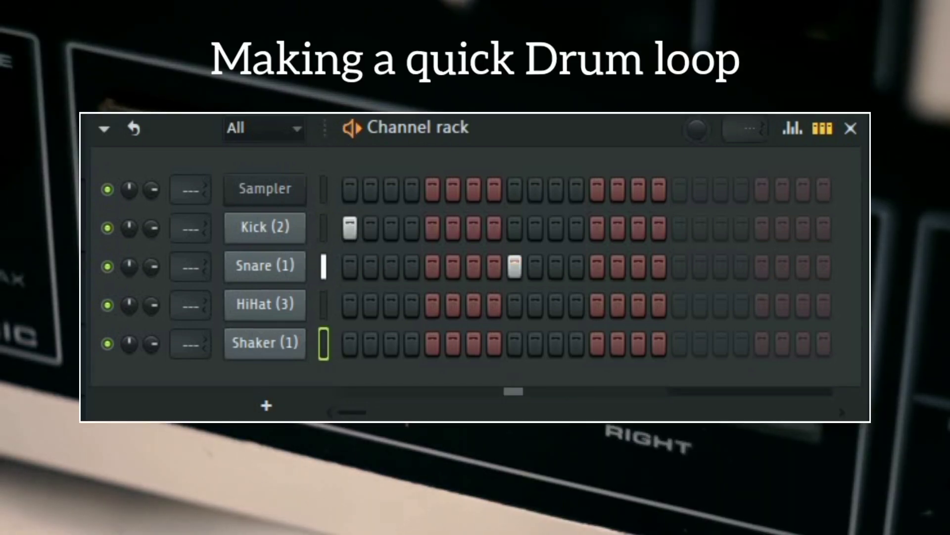
left_click(679, 232)
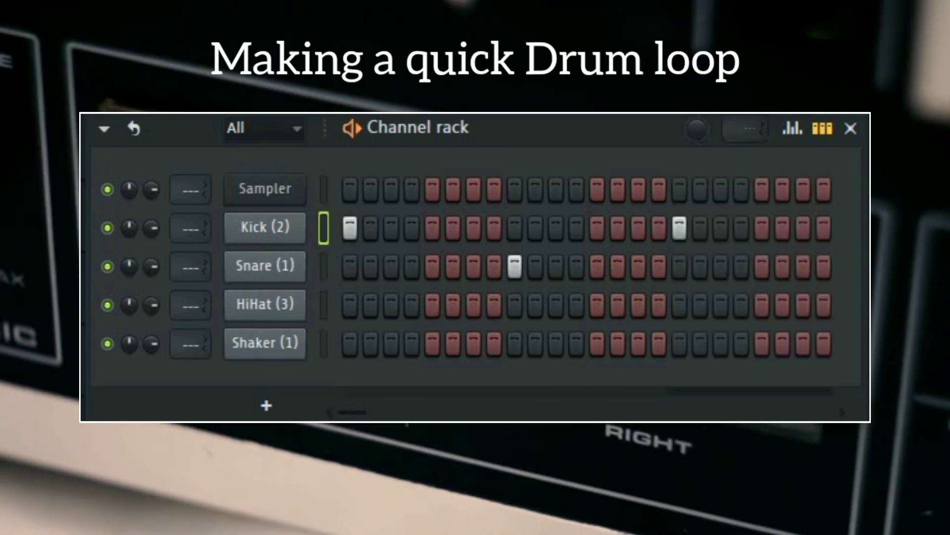
left_click(597, 304)
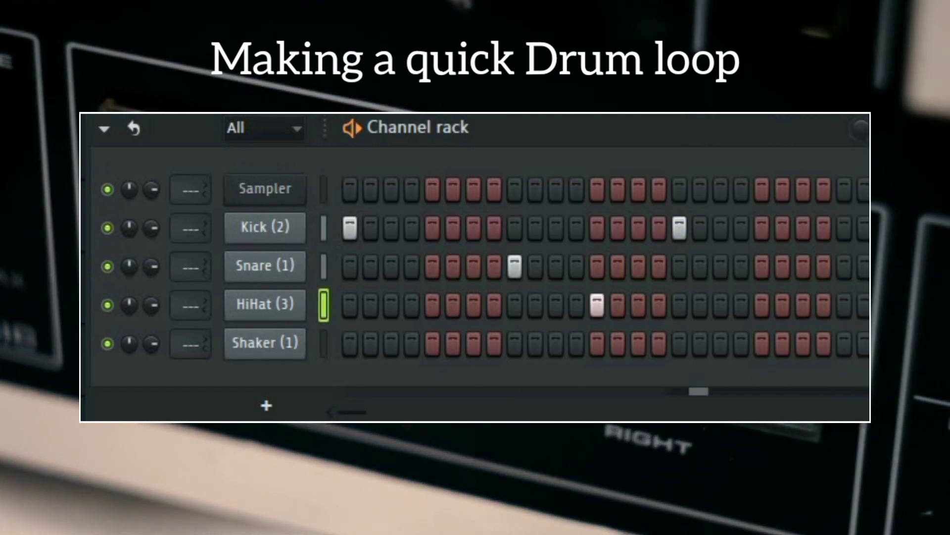
left_click(844, 267)
left_click(324, 343)
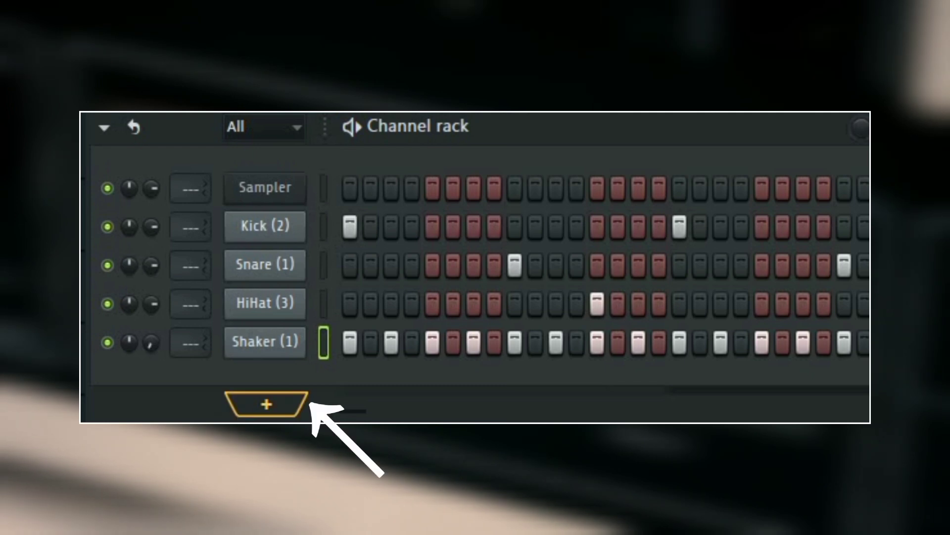
Add an FL Keys instrument channel and start playing the loop.
left_click(266, 404)
key("Up")
key("Up")
key("Up")
key("Up")
key("Up")
key("Up")
key("Up")
key("Up")
key("Up")
key("Up")
key("Up")
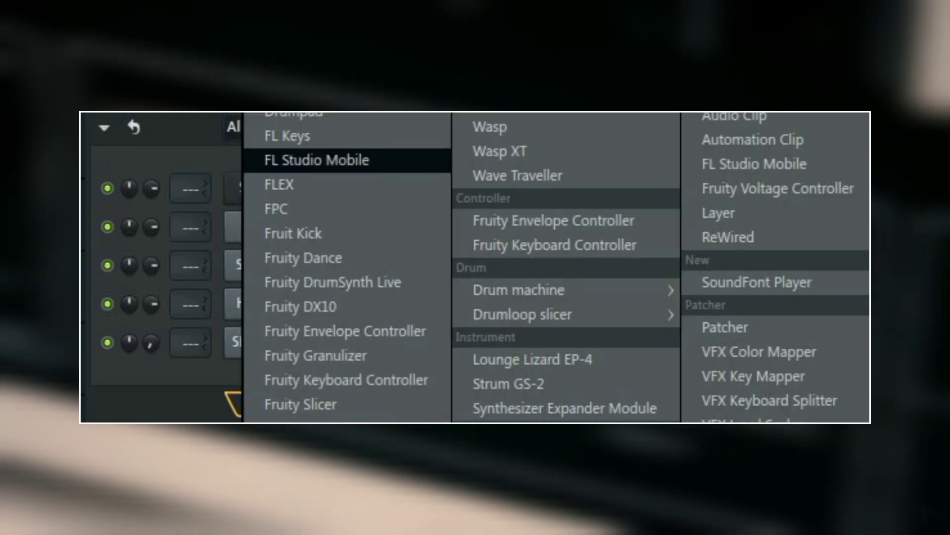
key("Return")
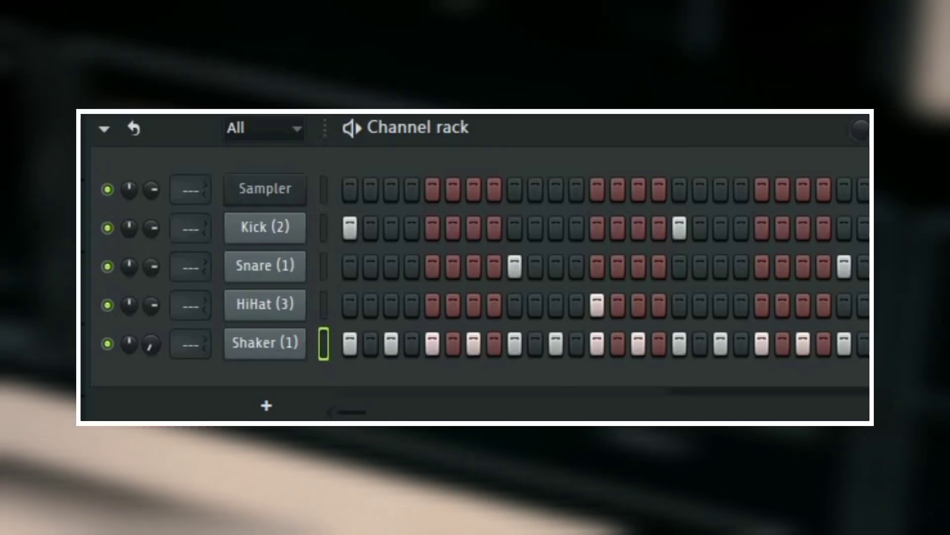
key("space")
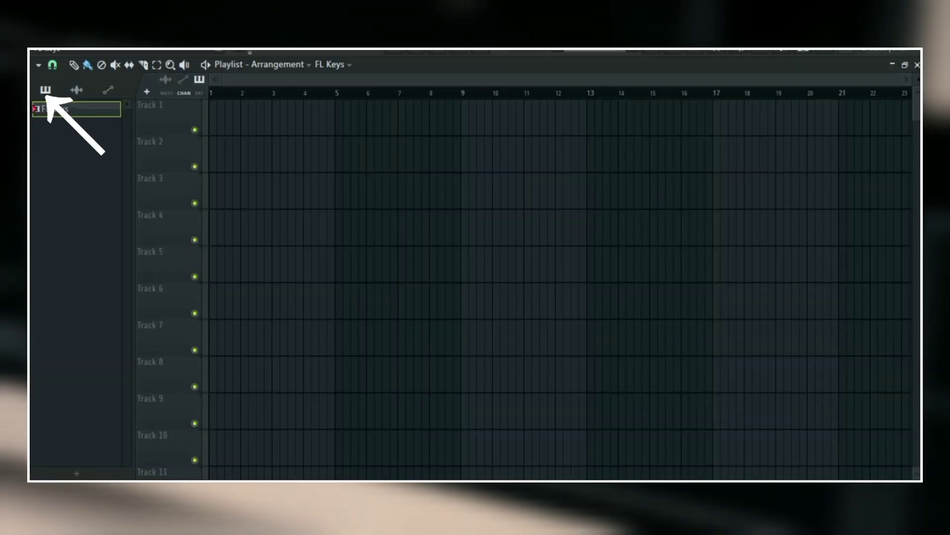
Place the FL Keys pattern on Track 1 of the Playlist.
left_click(250, 119)
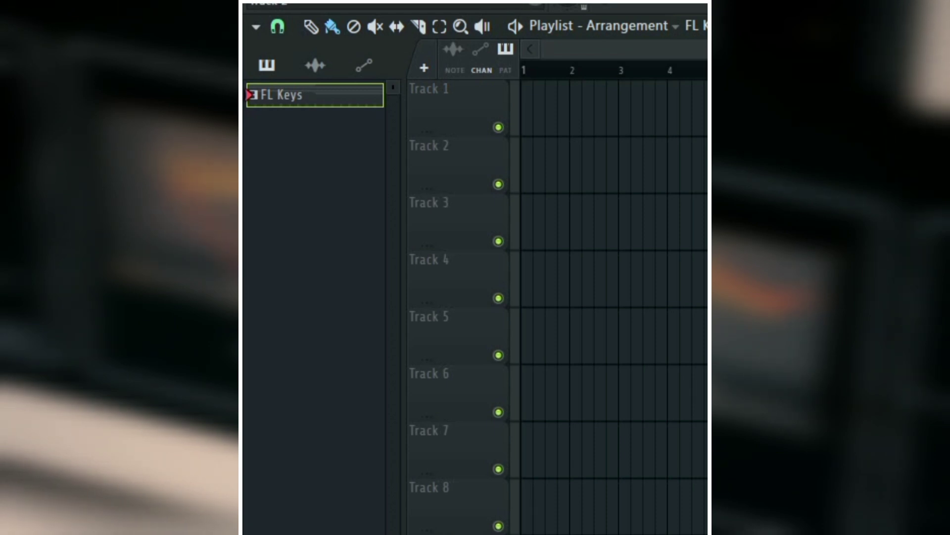
Split the FL Keys pattern by channel and repeat the resulting clips through bar 9.
right_click(428, 95)
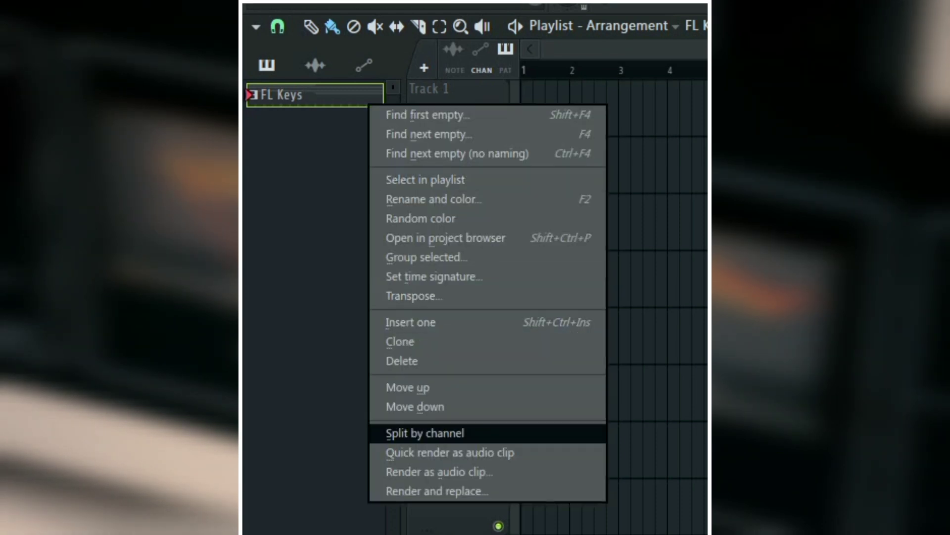
key("Return")
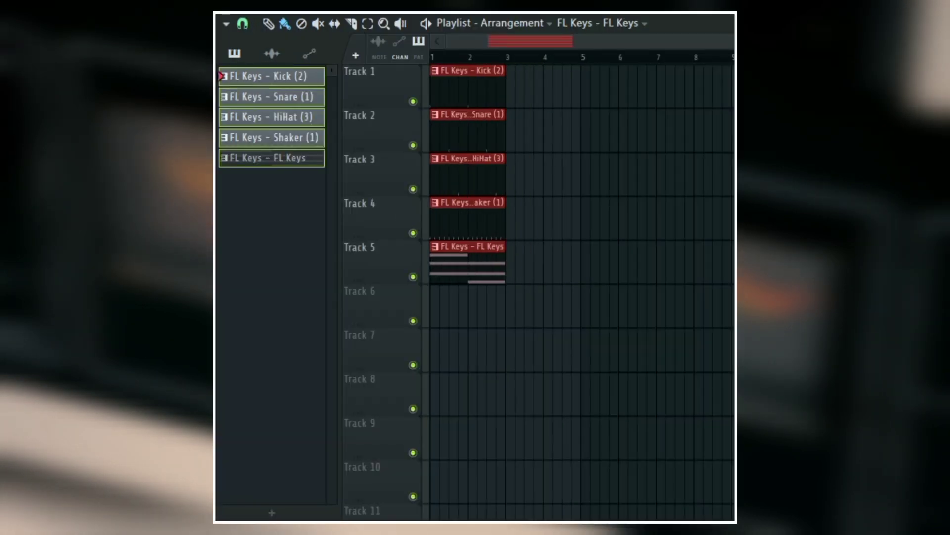
key("ctrl+b")
key("ctrl+b")
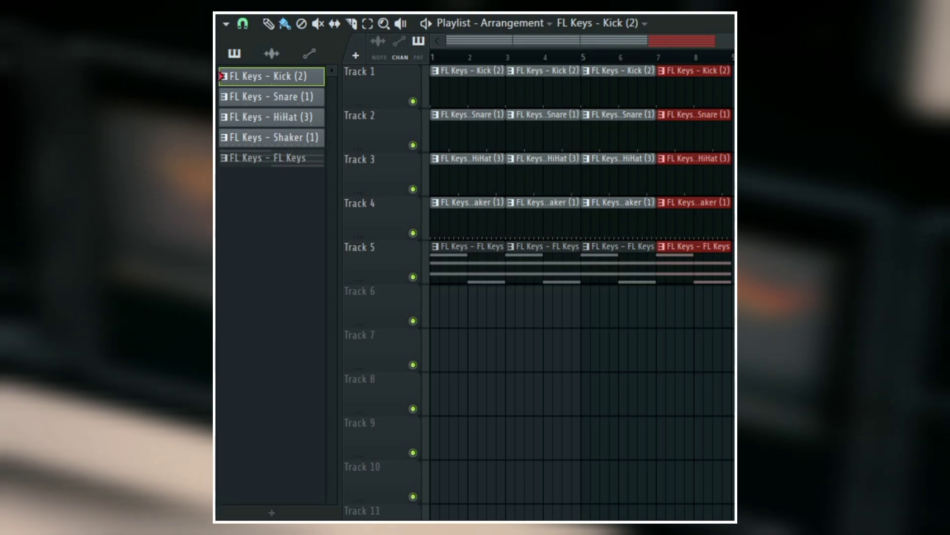
key("ctrl+d")
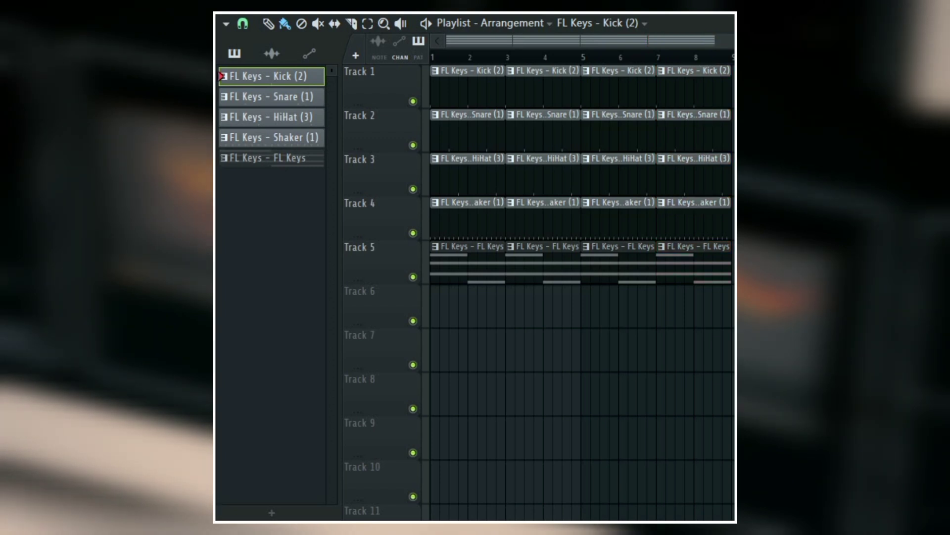
Delete the early Shaker, Kick, Snare and HiHat clips so drums enter later, then play.
right_click(467, 218)
right_click(467, 87)
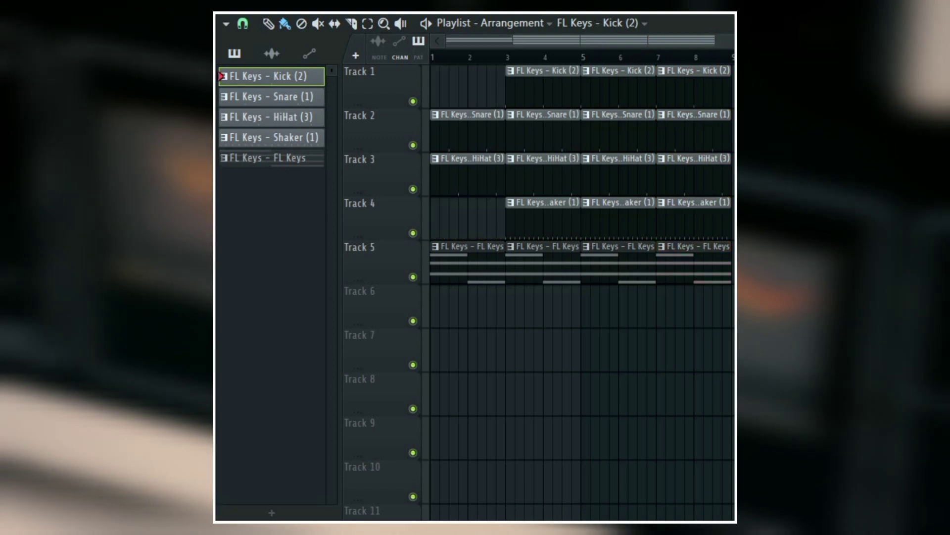
right_click(543, 88)
right_click(467, 129)
right_click(467, 174)
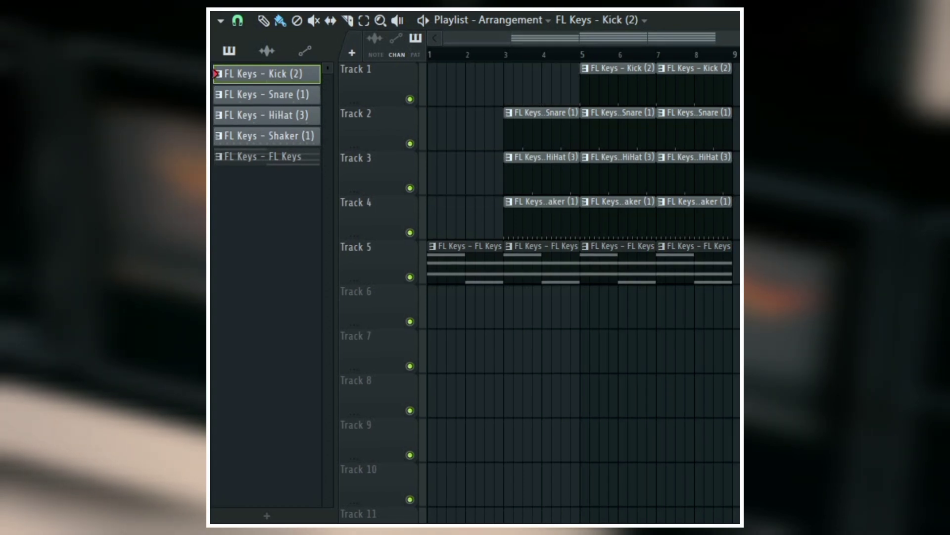
key("space")
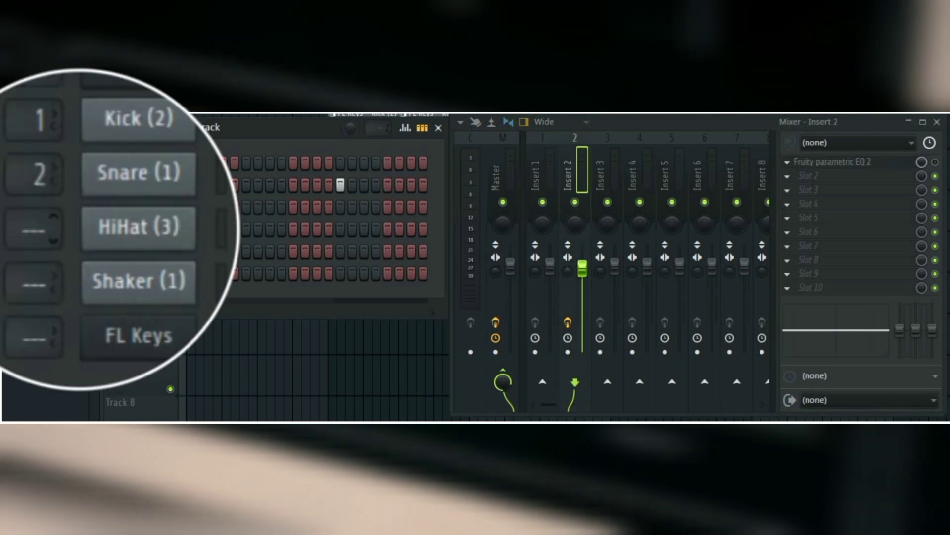
Scroll a channel's mixer track number to change which Mixer insert it feeds.
scroll(34, 228, "up", 3)
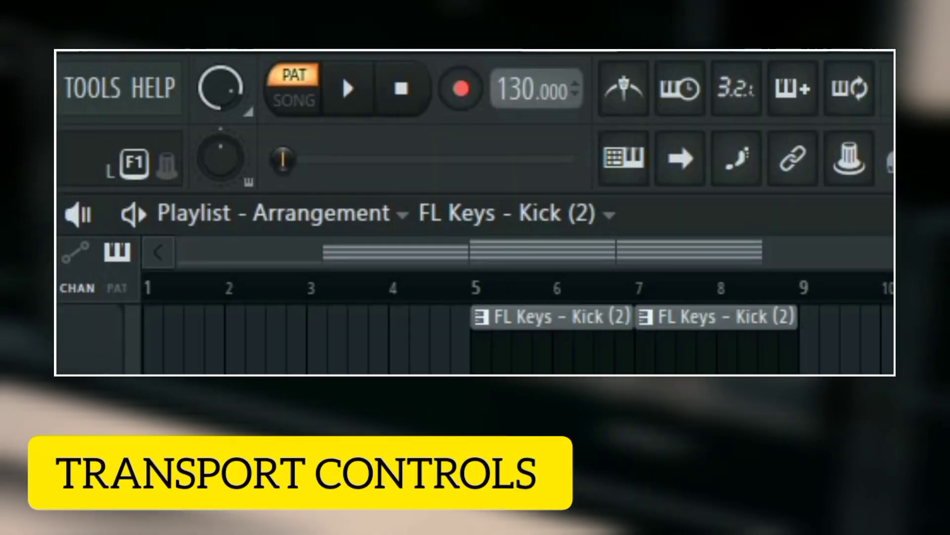
Repeatedly play and stop the FL Keys - Kick (2) pattern at 130 BPM, toggling the Channel rack.
key("space")
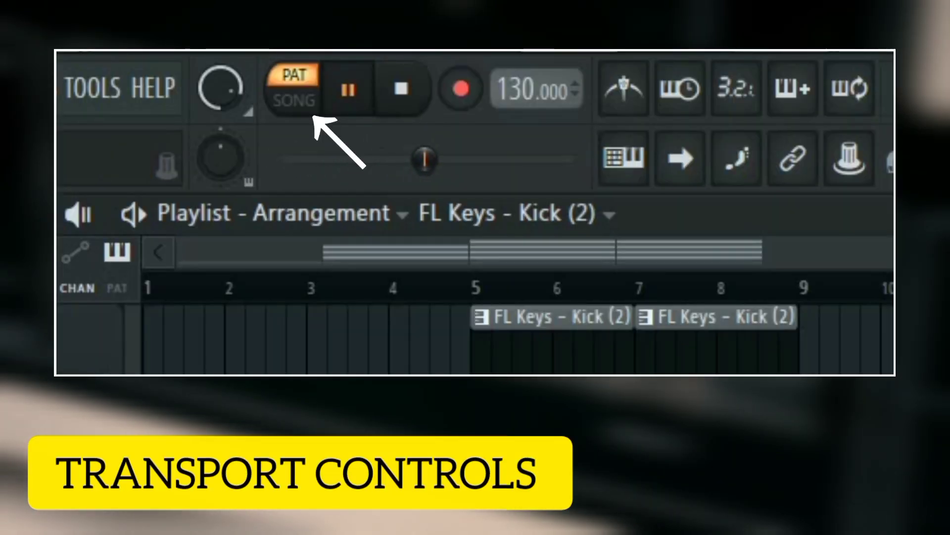
key("space")
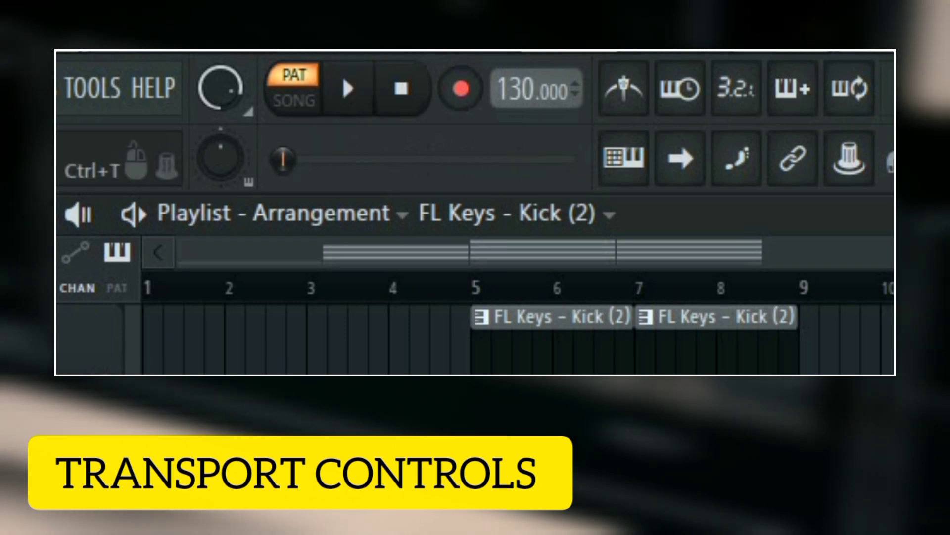
key("F6")
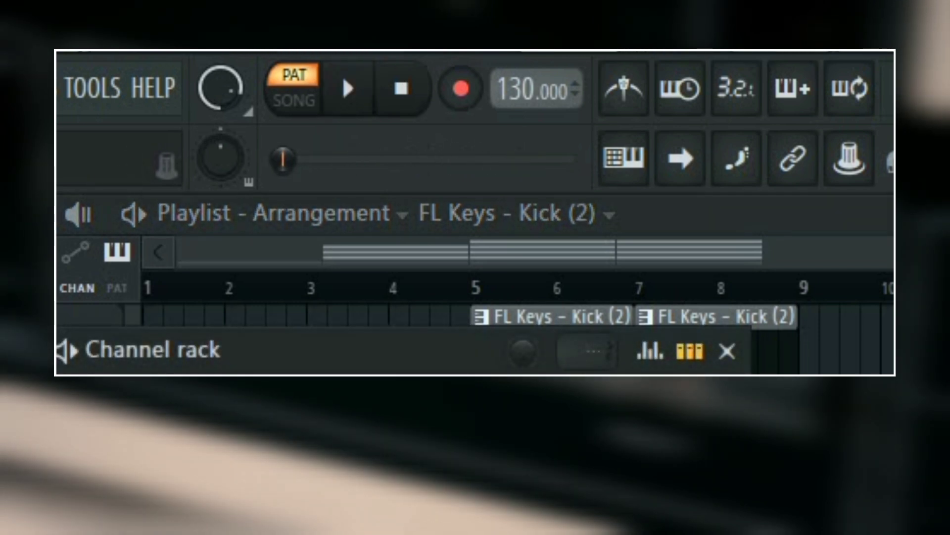
key("F6")
key("space")
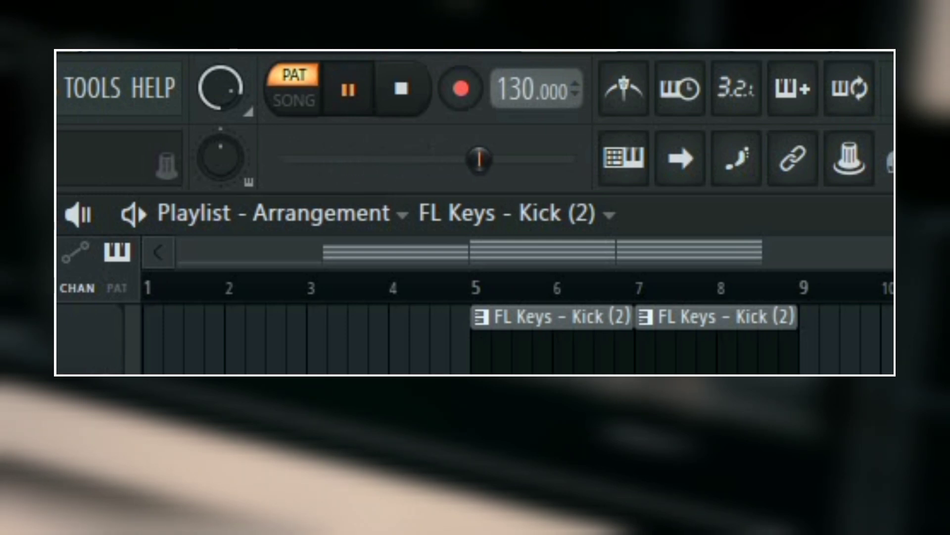
key("space")
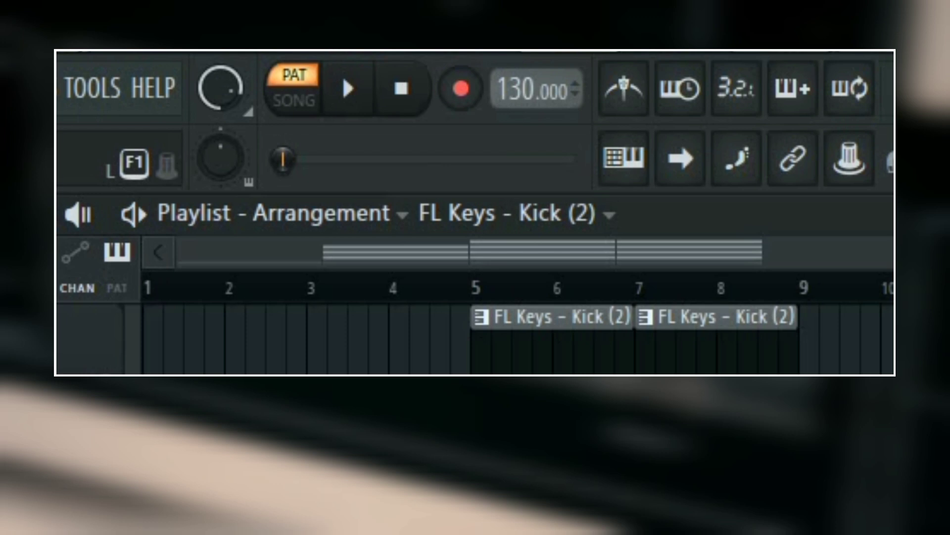
key("space")
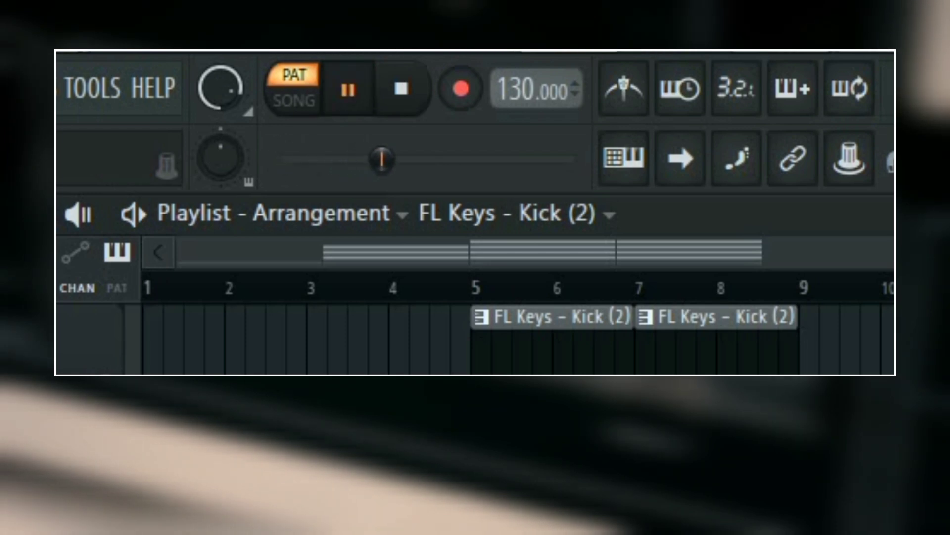
key("space")
key("F6")
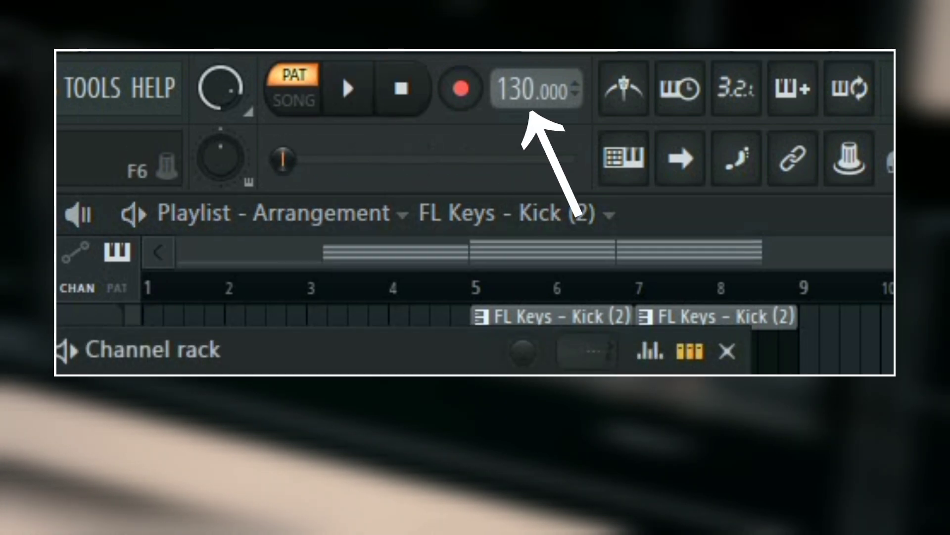
key("F6")
key("space")
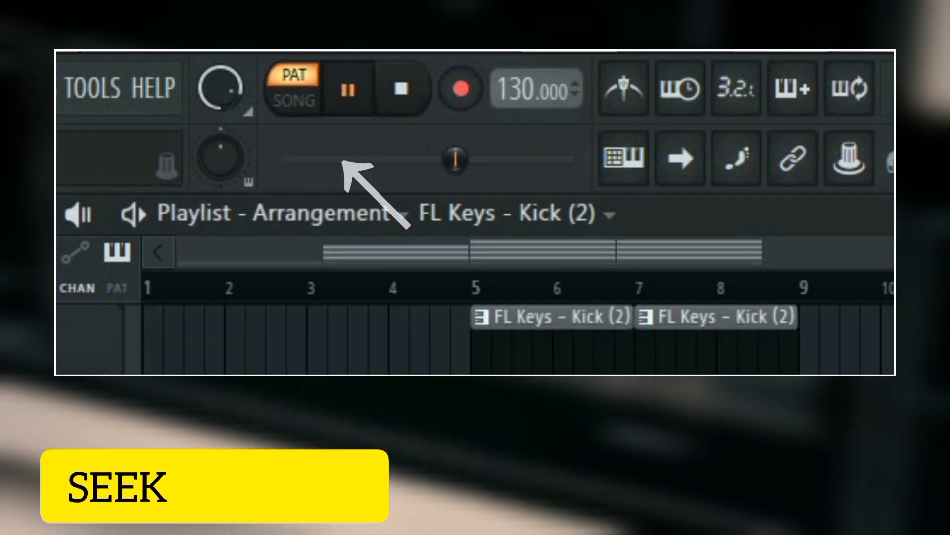
key("space")
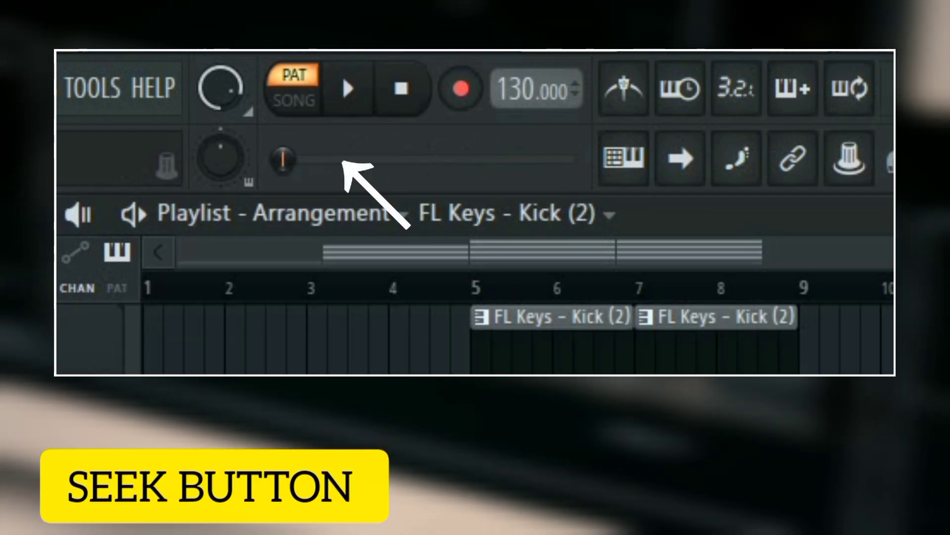
key("F6")
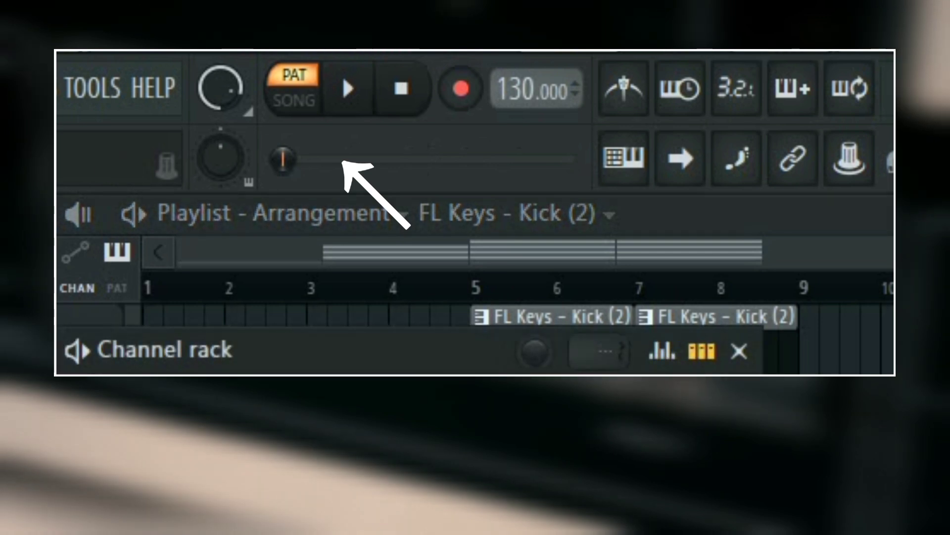
key("F6")
key("space")
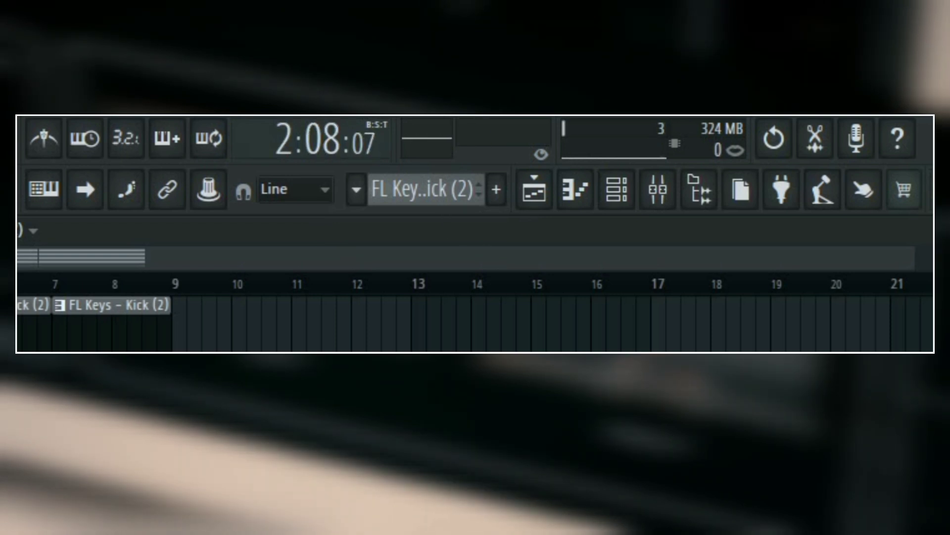
Play the song and stop it so the position resets to 1:01:00.
key("space")
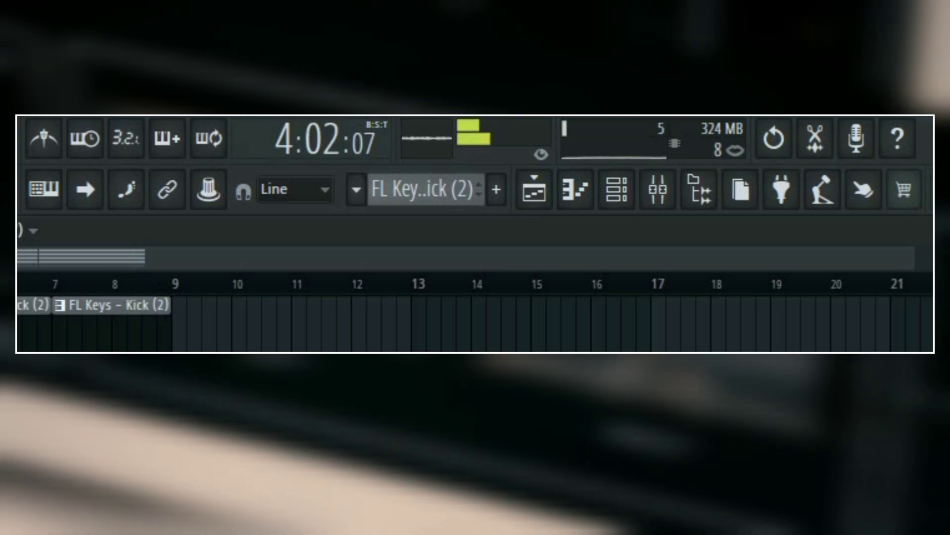
key("space")
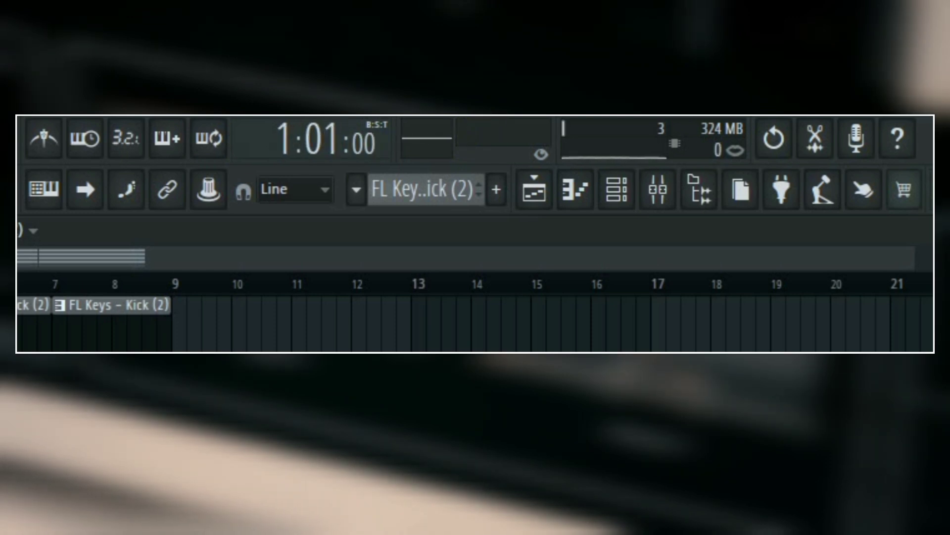